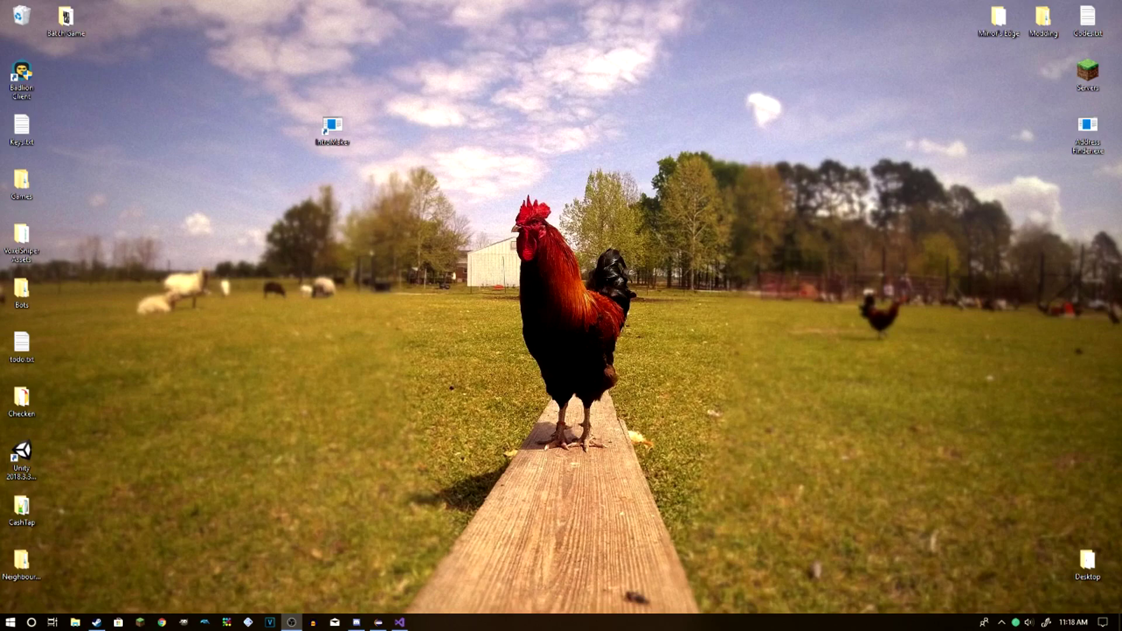
# Launch Intro Maker V2.8 from its desktop icon and centre its window on screen.
pyautogui.click(333, 145)
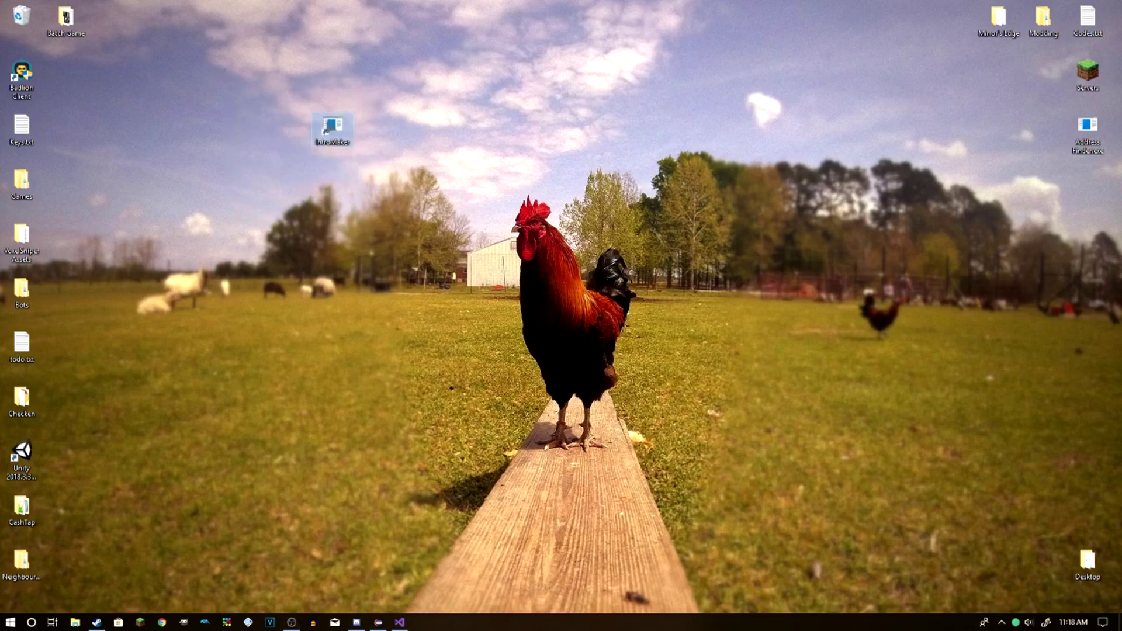
pyautogui.doubleClick(336, 146)
pyautogui.moveTo(277, 88); pyautogui.dragTo(384, 172)
pyautogui.moveTo(291, 96); pyautogui.dragTo(381, 165)
pyautogui.click(371, 165)
pyautogui.doubleClick(332, 124)
pyautogui.moveTo(323, 82); pyautogui.dragTo(662, 80)
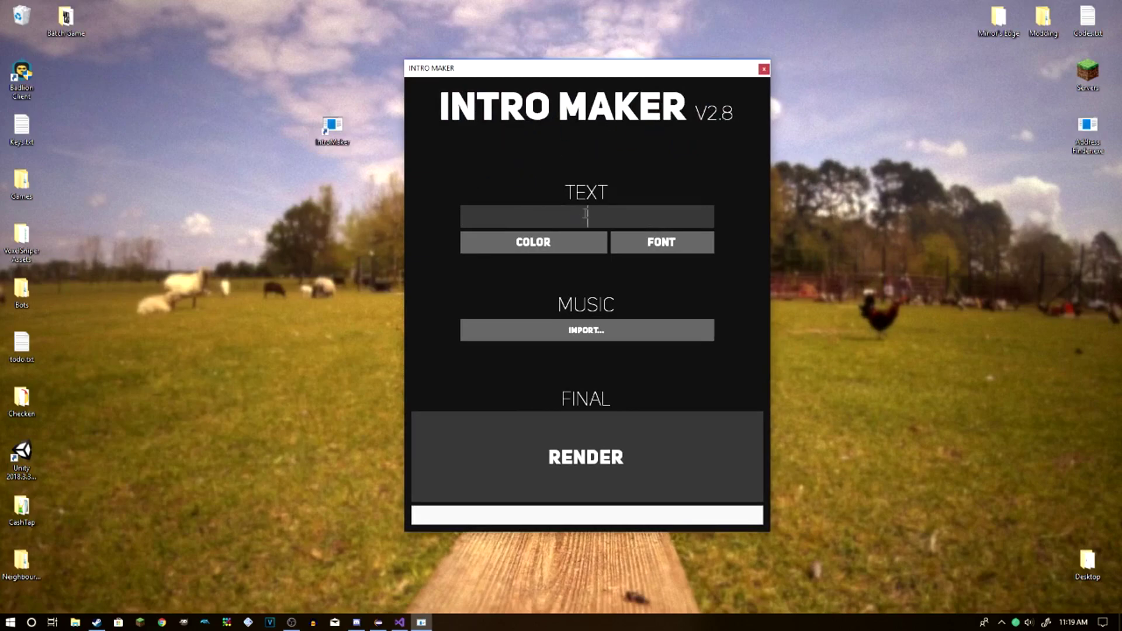
pyautogui.moveTo(637, 69); pyautogui.dragTo(633, 42)
# Enter KI77BILL as the intro text.
pyautogui.write('K')
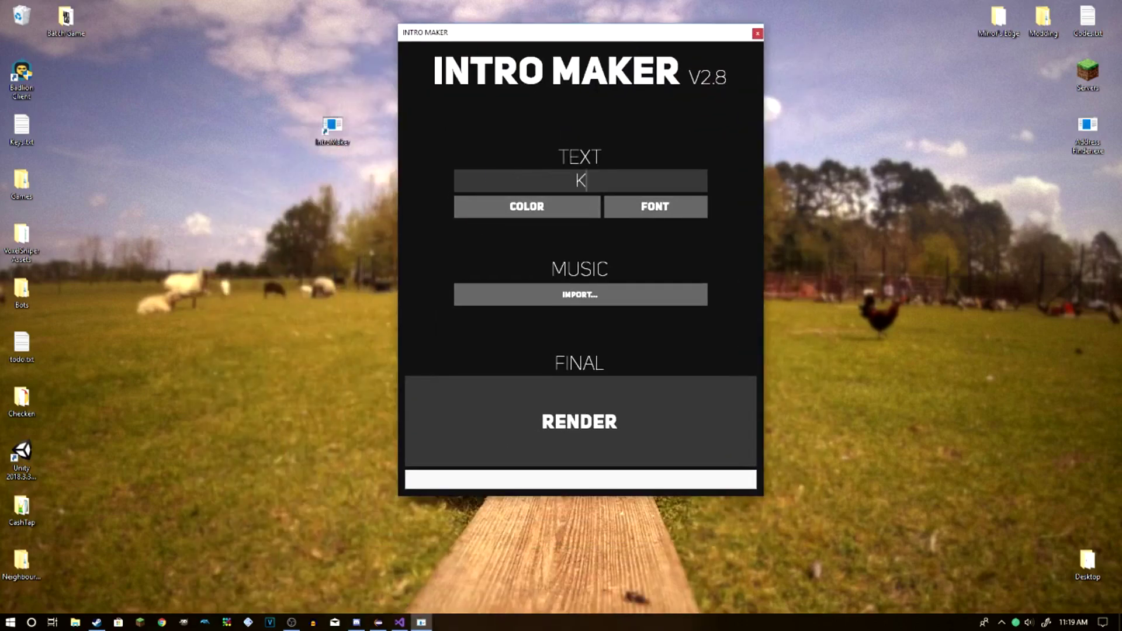
pyautogui.write('I77BILL')
pyautogui.moveTo(643, 182); pyautogui.dragTo(452, 178)
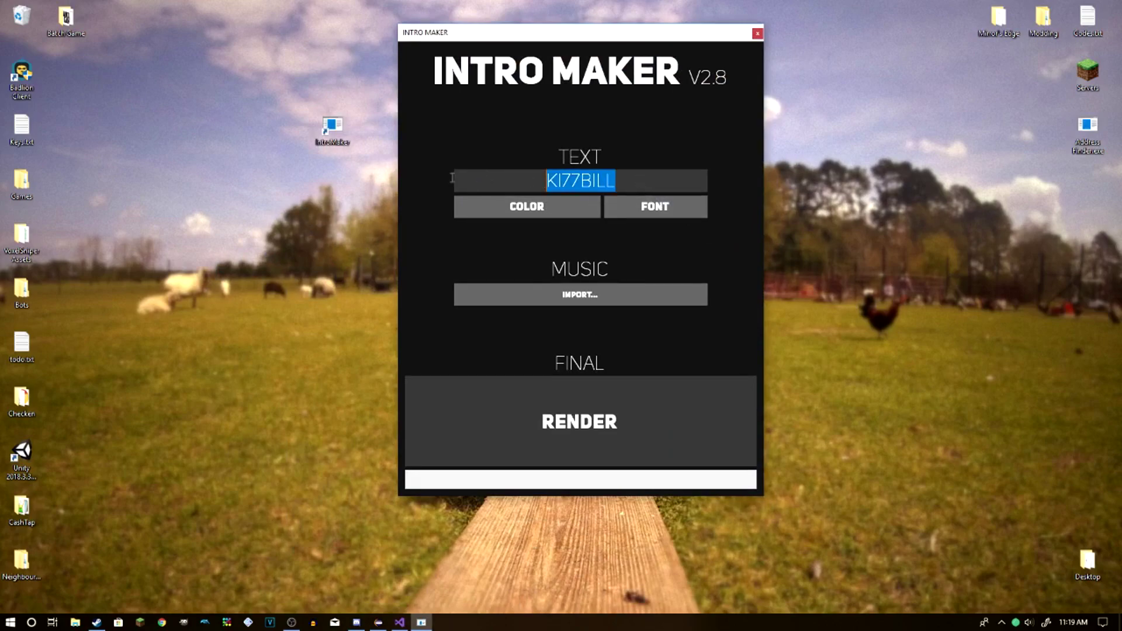
pyautogui.click(636, 176)
pyautogui.moveTo(636, 176); pyautogui.dragTo(400, 147)
pyautogui.click(608, 186)
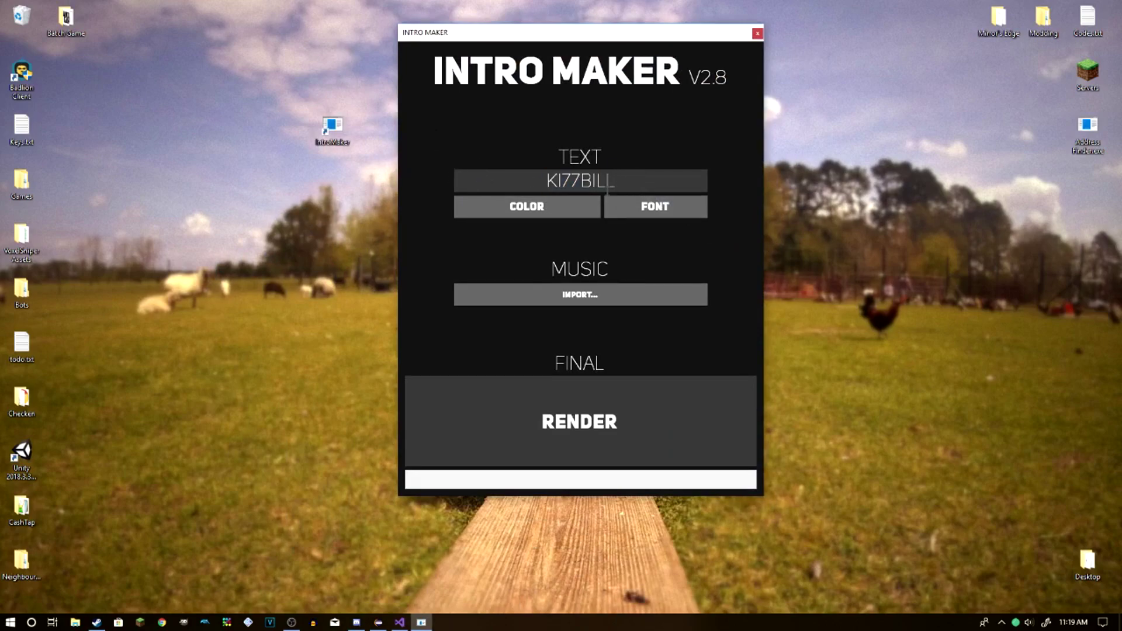
pyautogui.moveTo(643, 173); pyautogui.dragTo(466, 147)
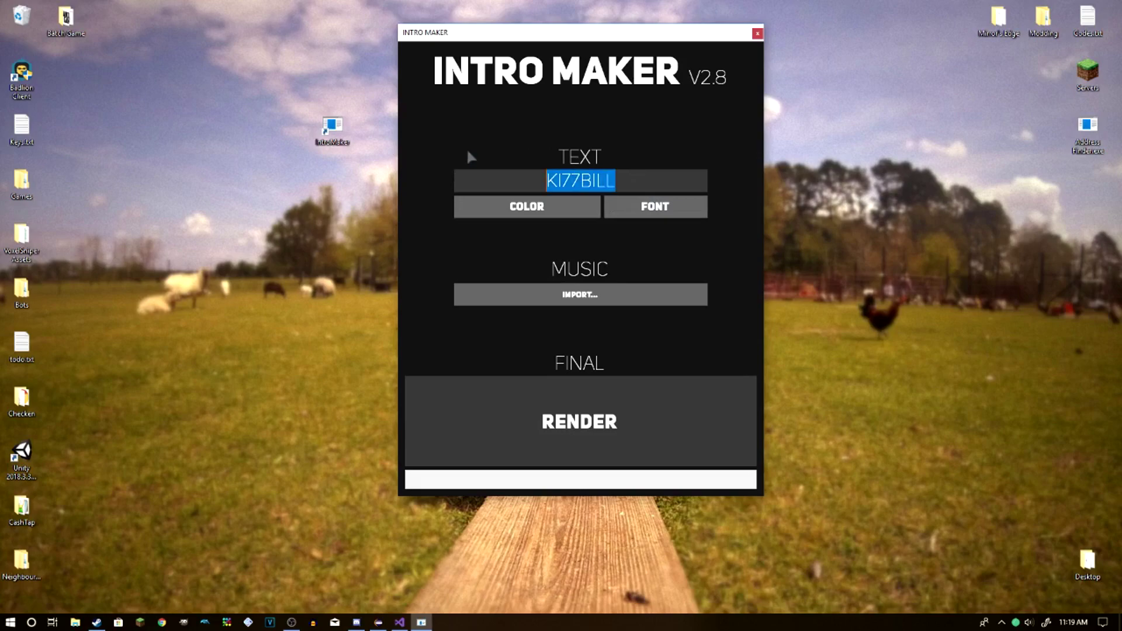
pyautogui.click(651, 179)
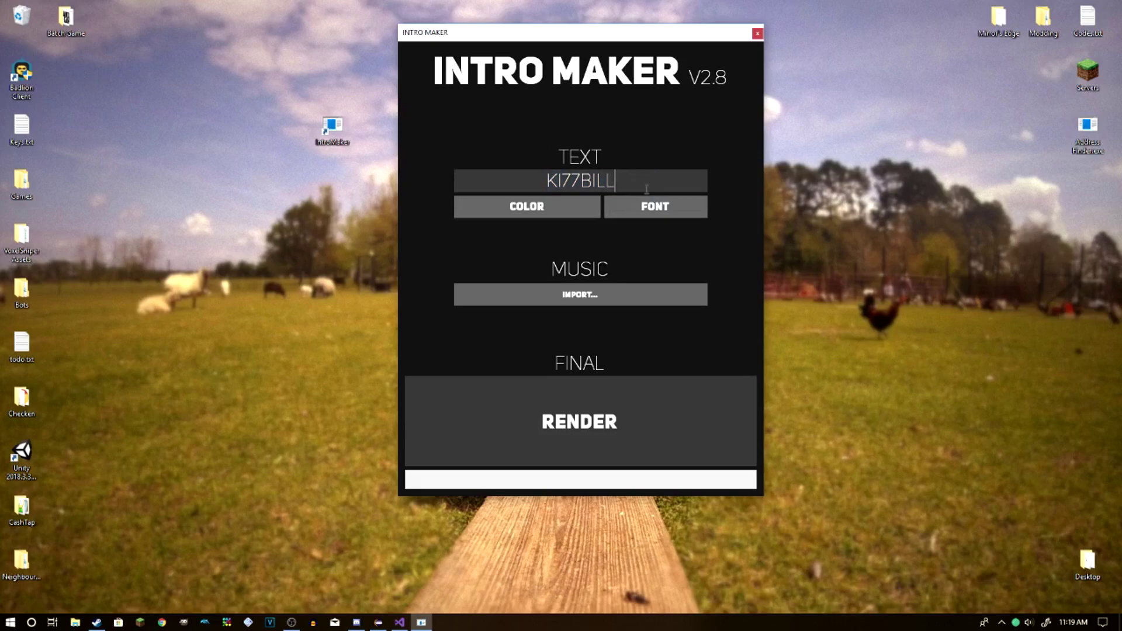
# Colour the KI77BILL text red using the COLOR picker.
pyautogui.click(519, 208)
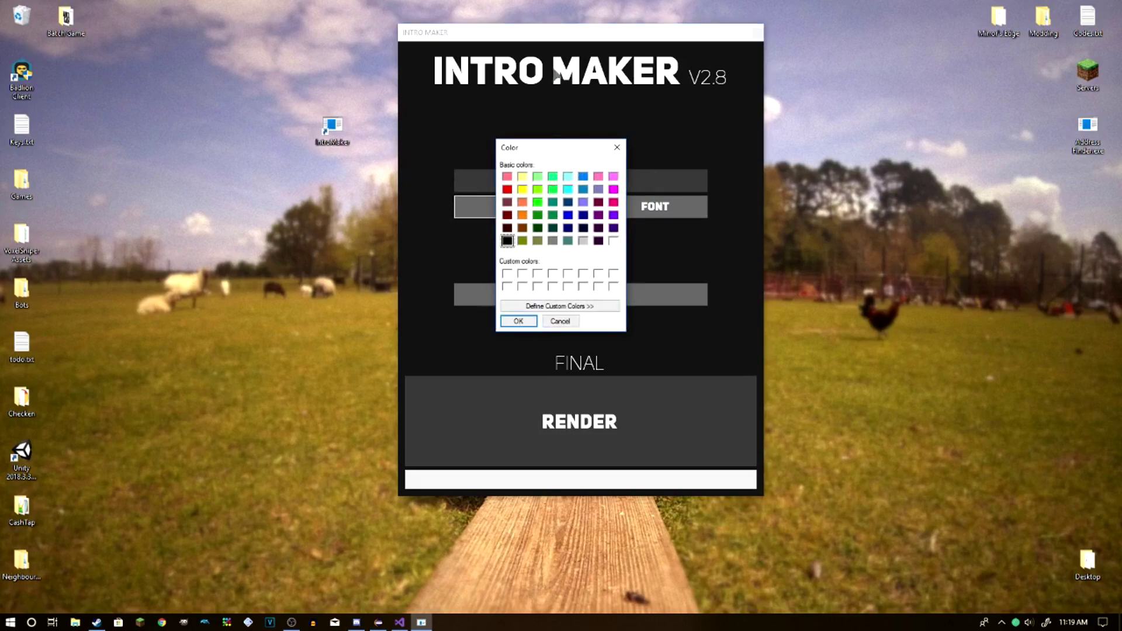
pyautogui.moveTo(542, 145); pyautogui.dragTo(367, 136)
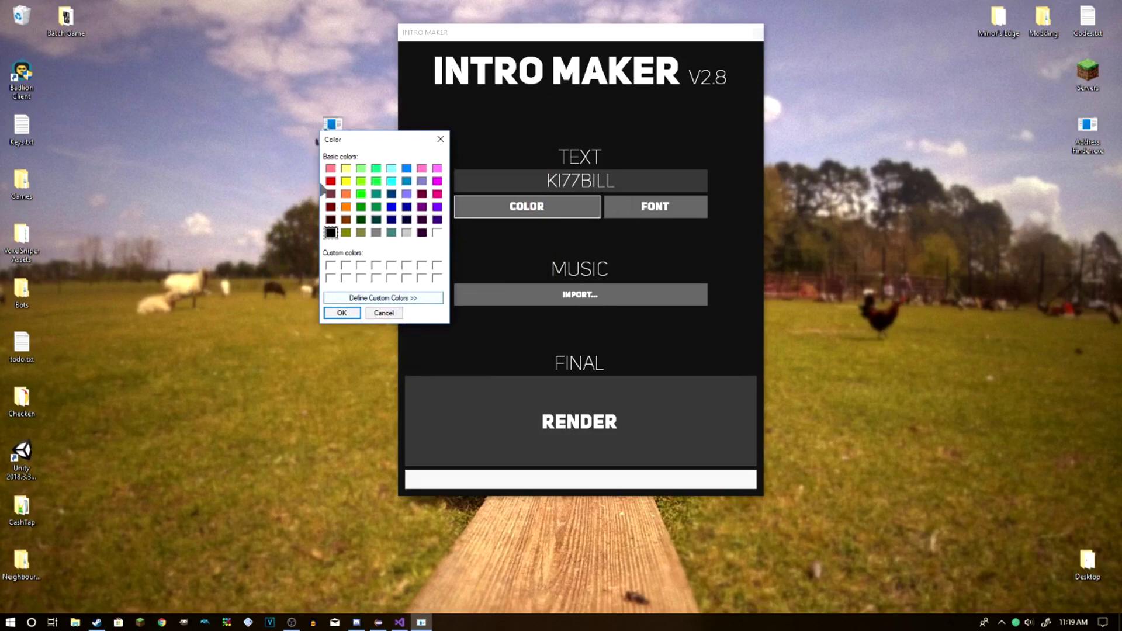
pyautogui.click(361, 181)
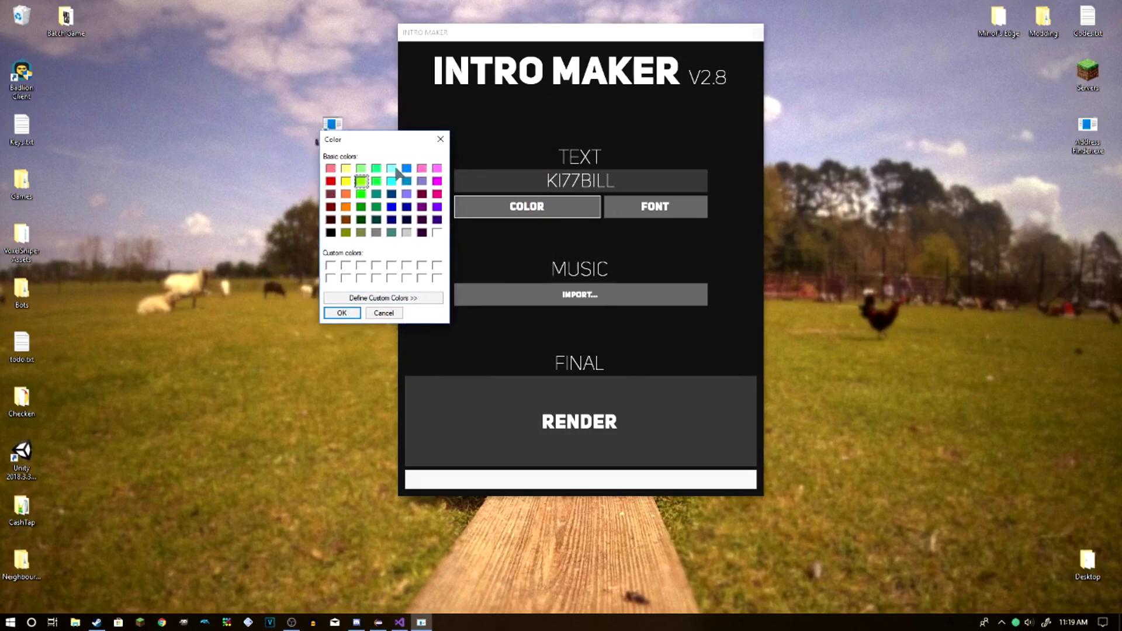
pyautogui.click(437, 193)
pyautogui.click(331, 181)
pyautogui.click(342, 313)
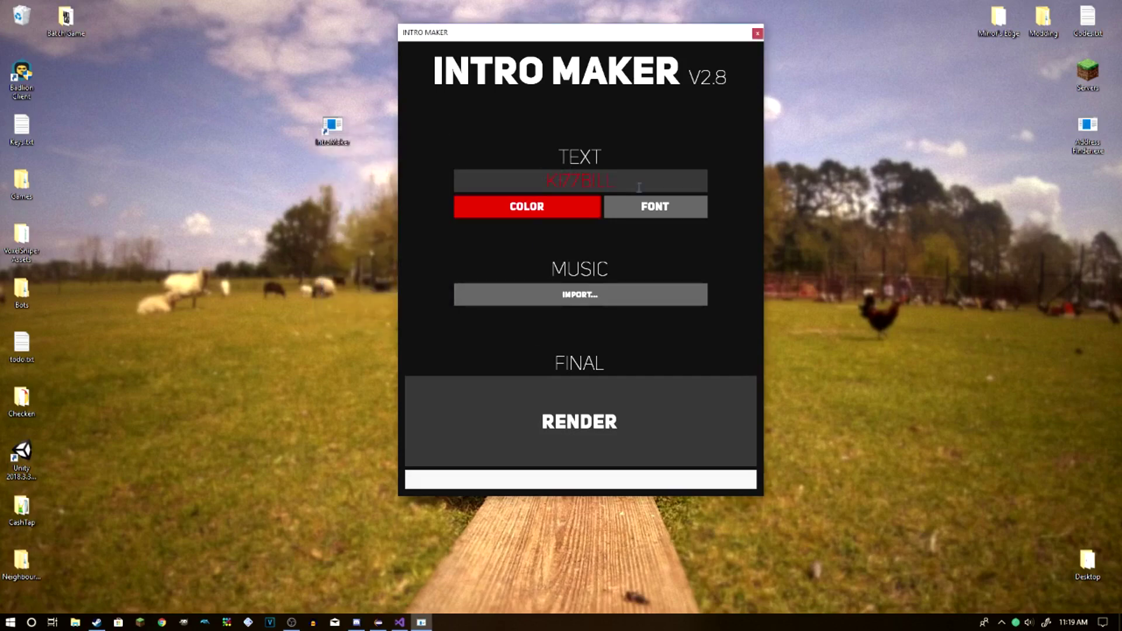
pyautogui.click(621, 170)
pyautogui.doubleClick(517, 171)
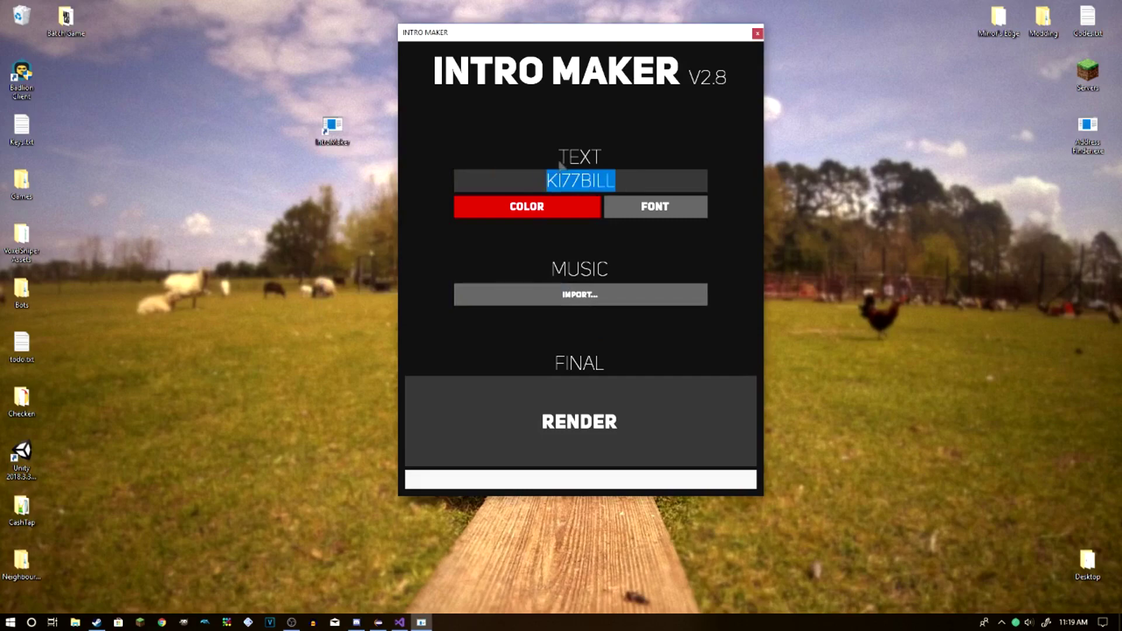
pyautogui.click(619, 175)
pyautogui.moveTo(655, 180); pyautogui.dragTo(443, 190)
pyautogui.click(611, 181)
# Pick American Captain in the Font dialog for the KI77BILL title.
pyautogui.click(655, 206)
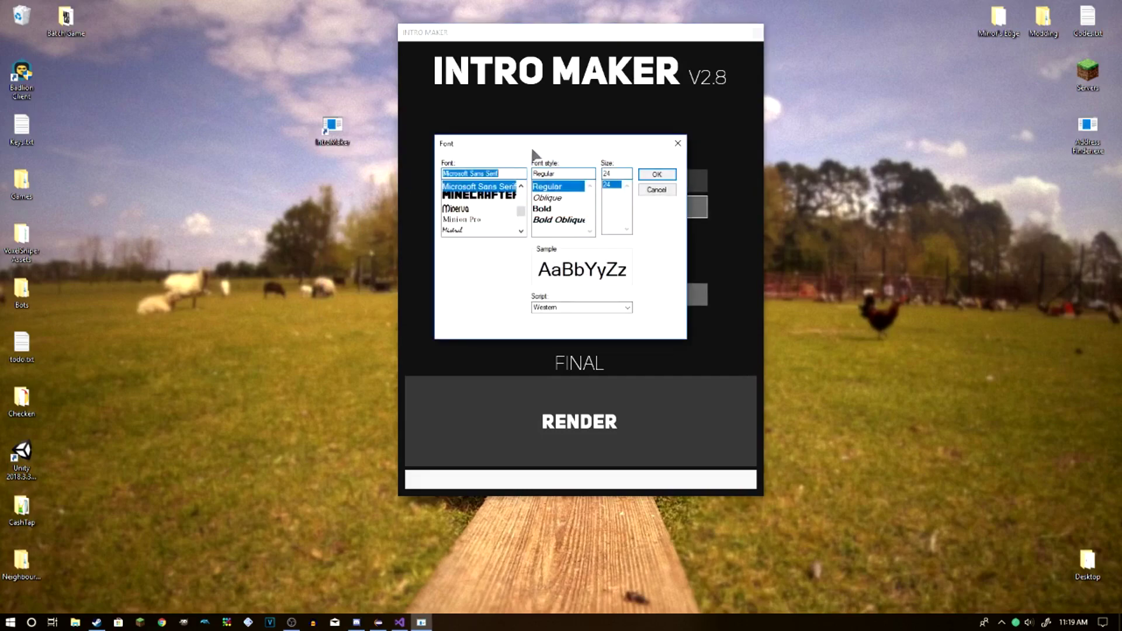
pyautogui.moveTo(531, 146); pyautogui.dragTo(558, 237)
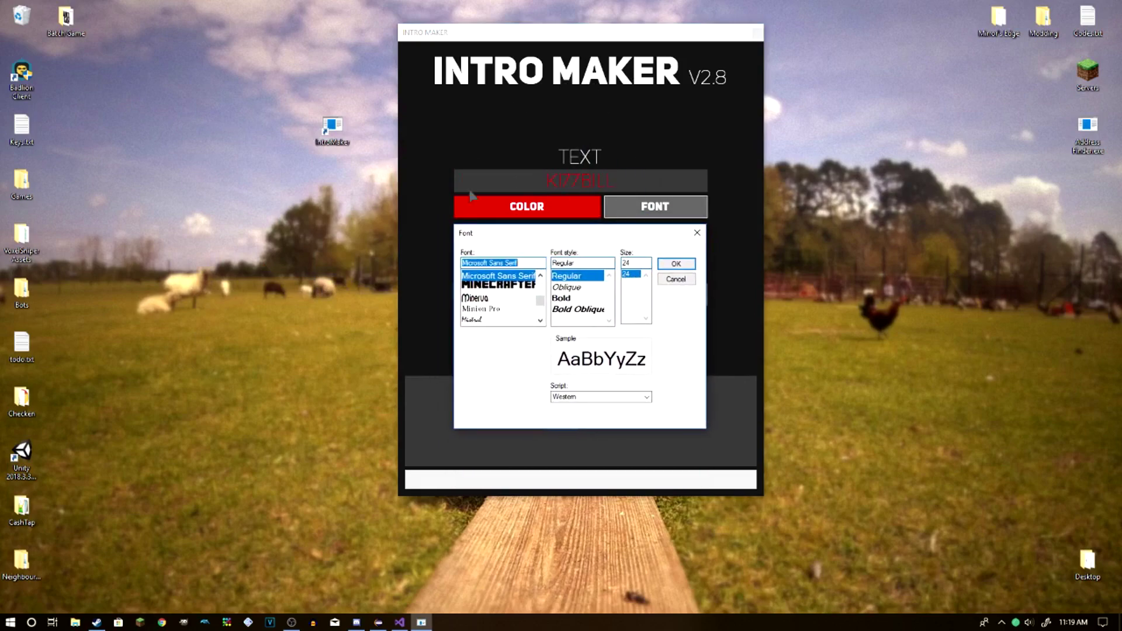
pyautogui.scroll(-10, 541, 304)
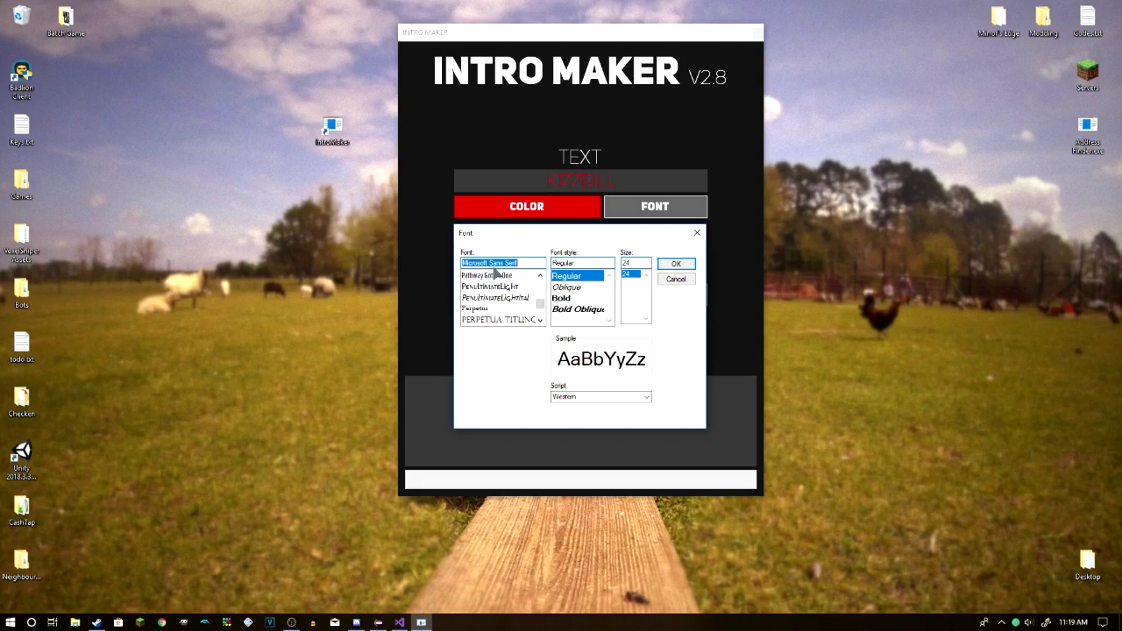
pyautogui.scroll(15, 496, 273)
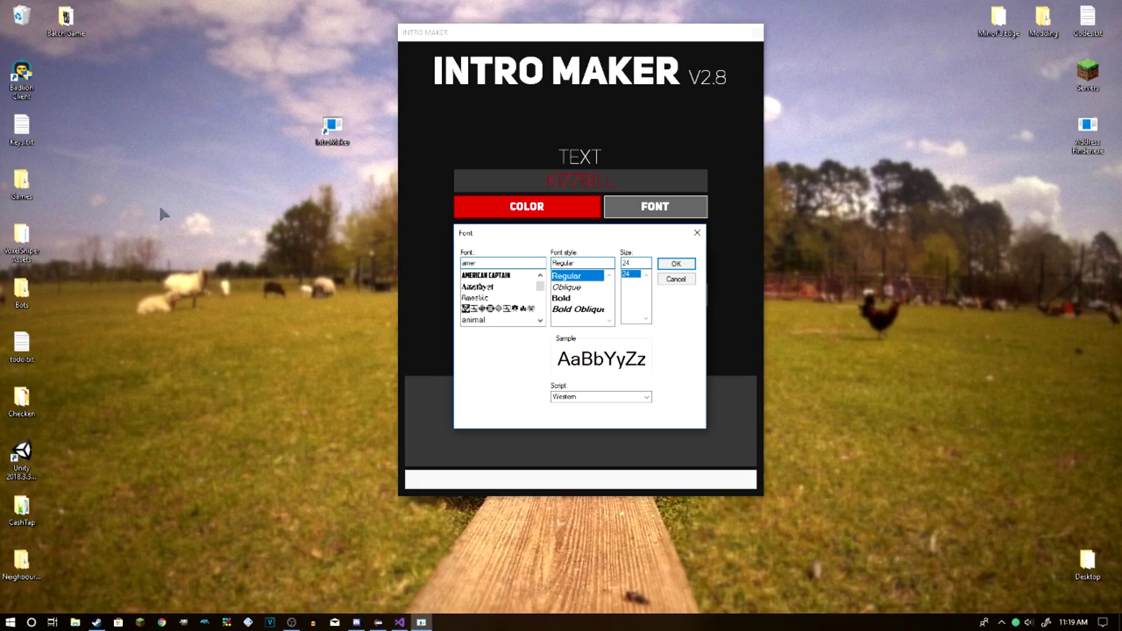
pyautogui.click(468, 276)
pyautogui.click(672, 265)
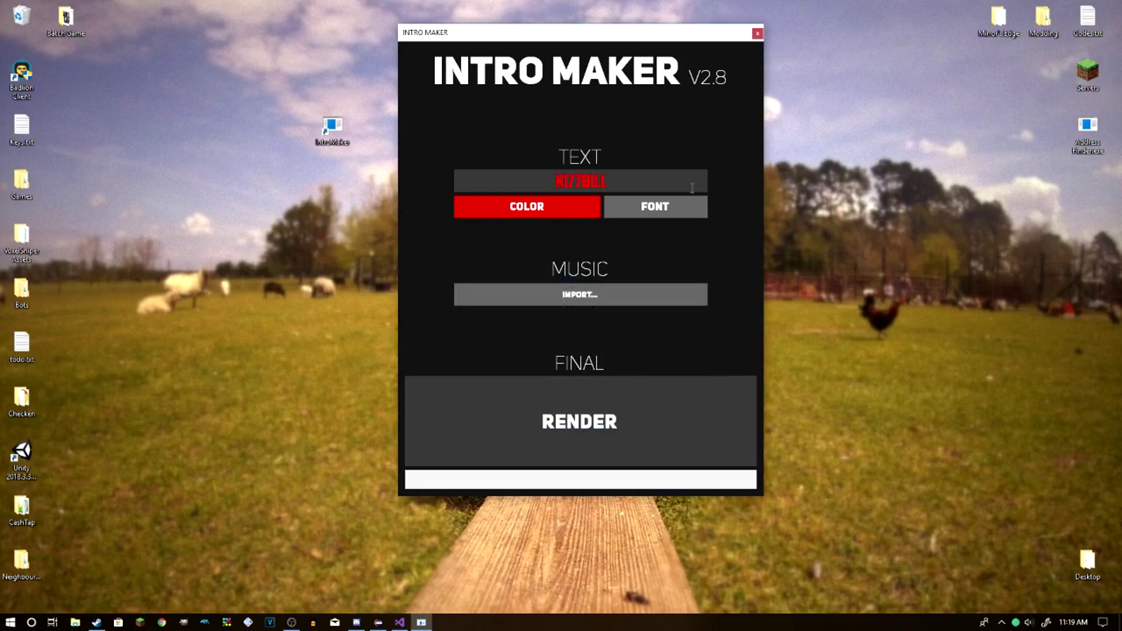
pyautogui.click(608, 180)
# Try importing a song and dismiss the resulting mp3 error message.
pyautogui.click(586, 298)
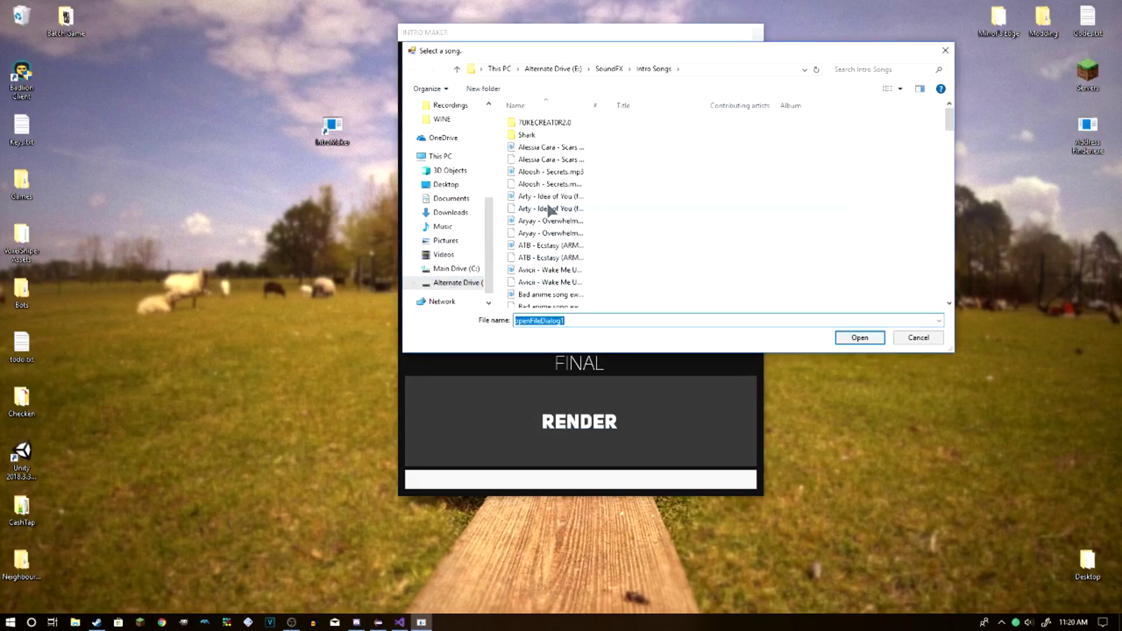
pyautogui.scroll(-10, 748, 210)
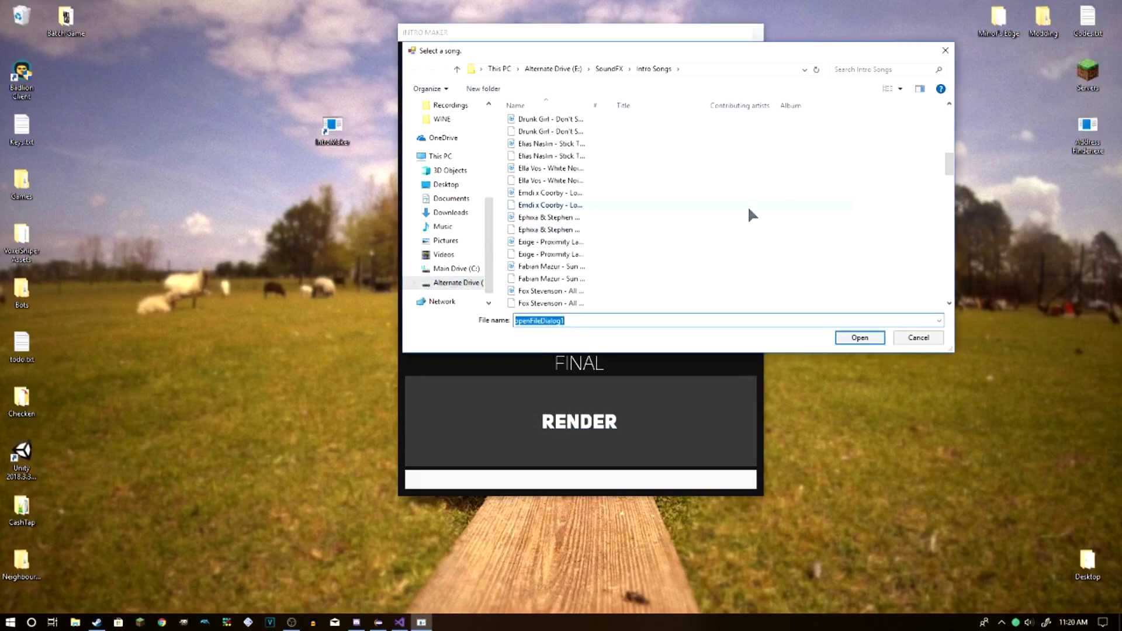
pyautogui.doubleClick(735, 193)
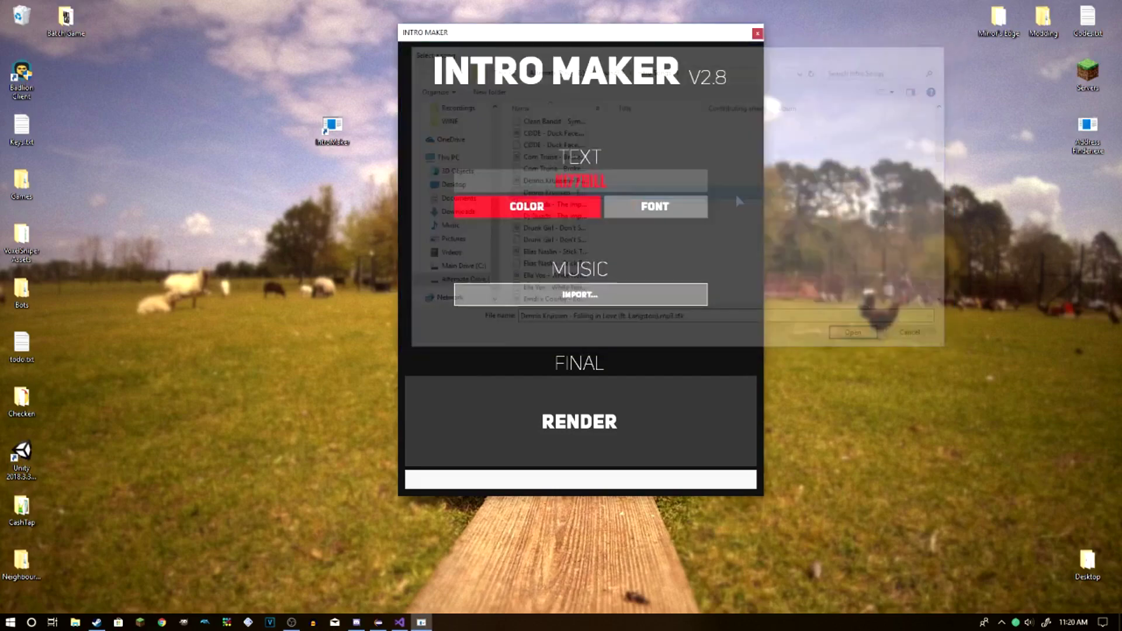
pyautogui.moveTo(577, 288); pyautogui.dragTo(547, 256)
pyautogui.click(569, 323)
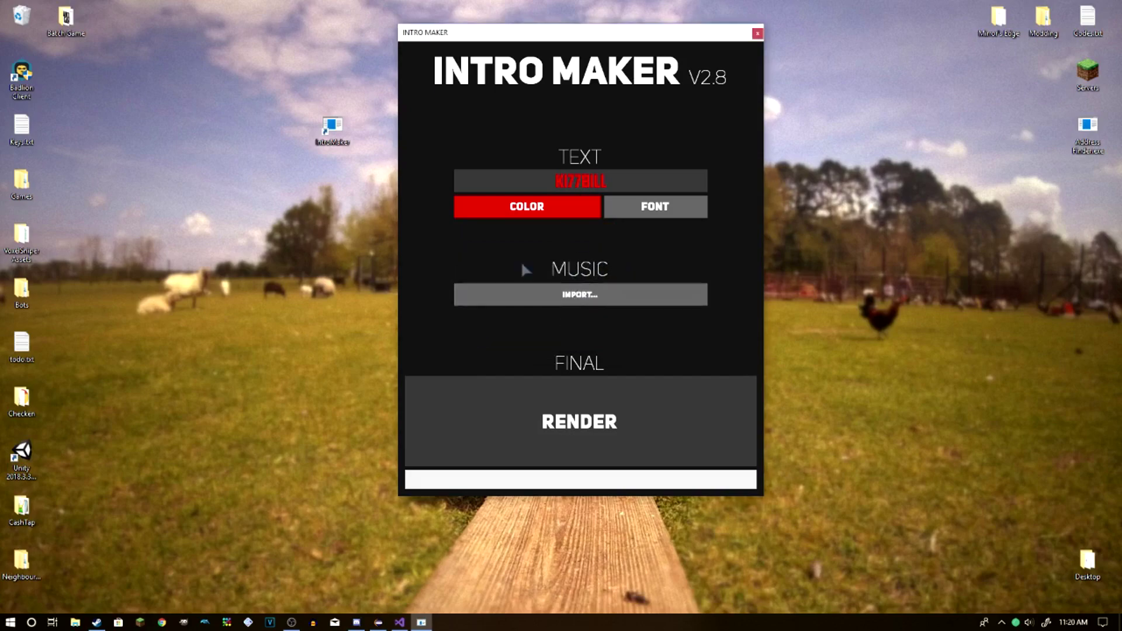
# Import Emdi x Coorby – Lonewolf (feat. Kristi-Leah) as the intro music.
pyautogui.click(583, 299)
pyautogui.moveTo(607, 45); pyautogui.dragTo(509, 75)
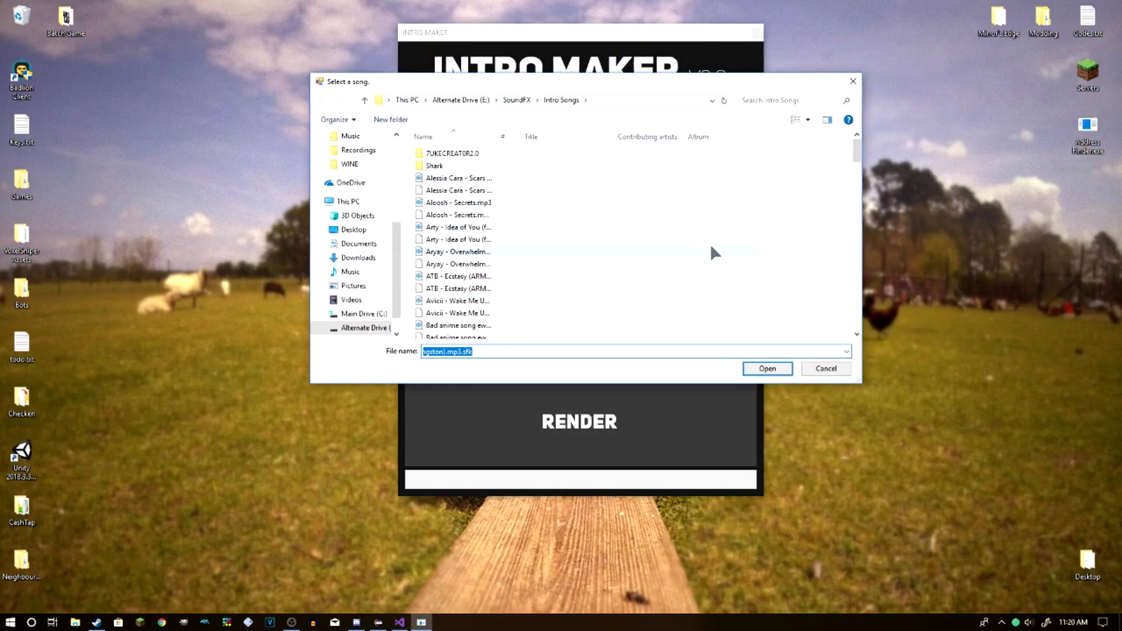
pyautogui.scroll(-3, 576, 275)
pyautogui.scroll(-3, 594, 302)
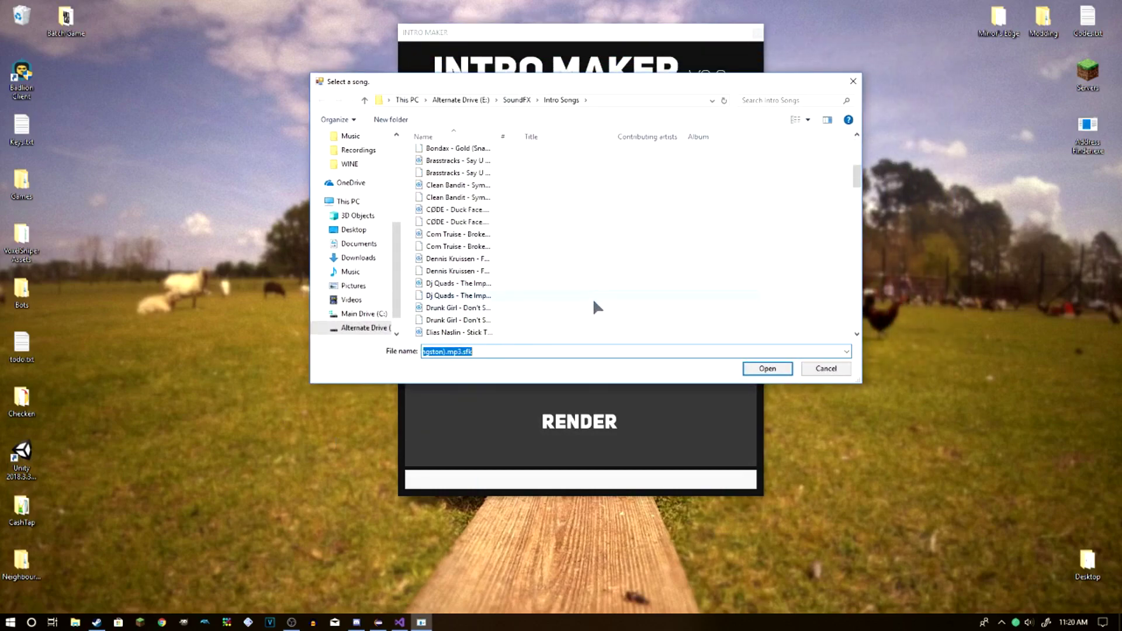
pyautogui.scroll(-2, 496, 307)
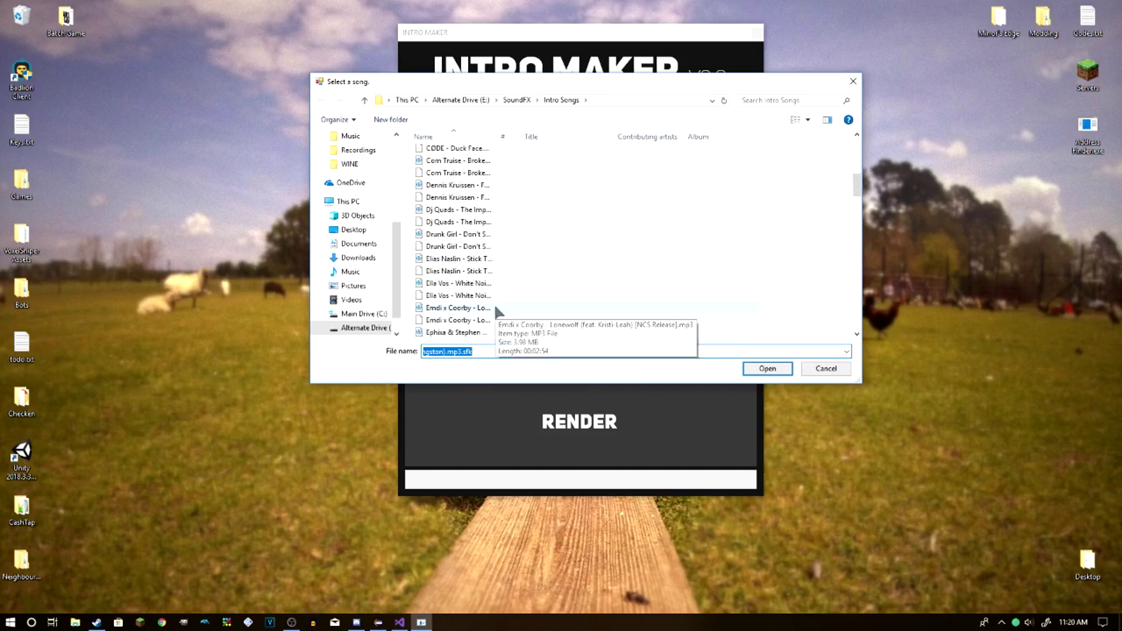
pyautogui.click(495, 308)
pyautogui.scroll(-3, 496, 308)
pyautogui.press('Return')
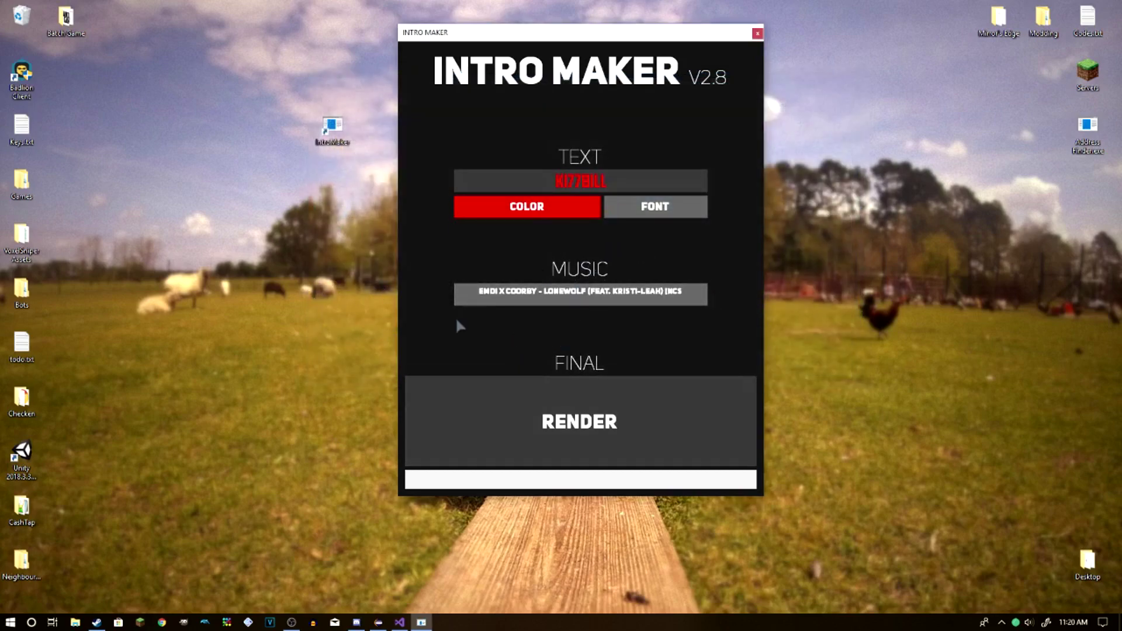
pyautogui.click(500, 172)
pyautogui.doubleClick(500, 172)
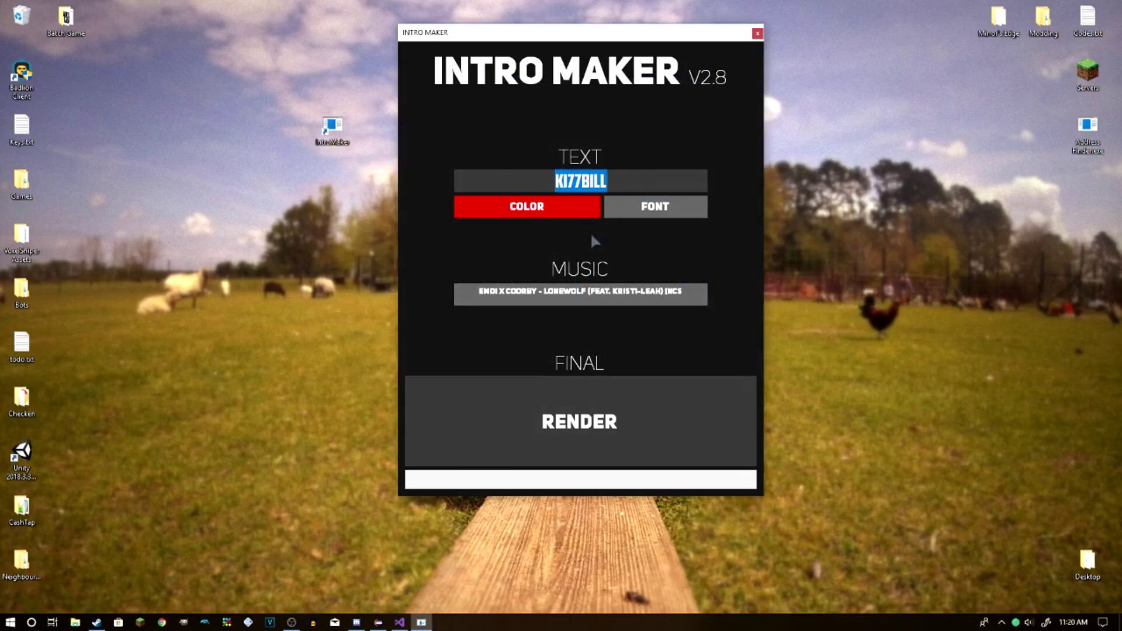
pyautogui.press('Right')
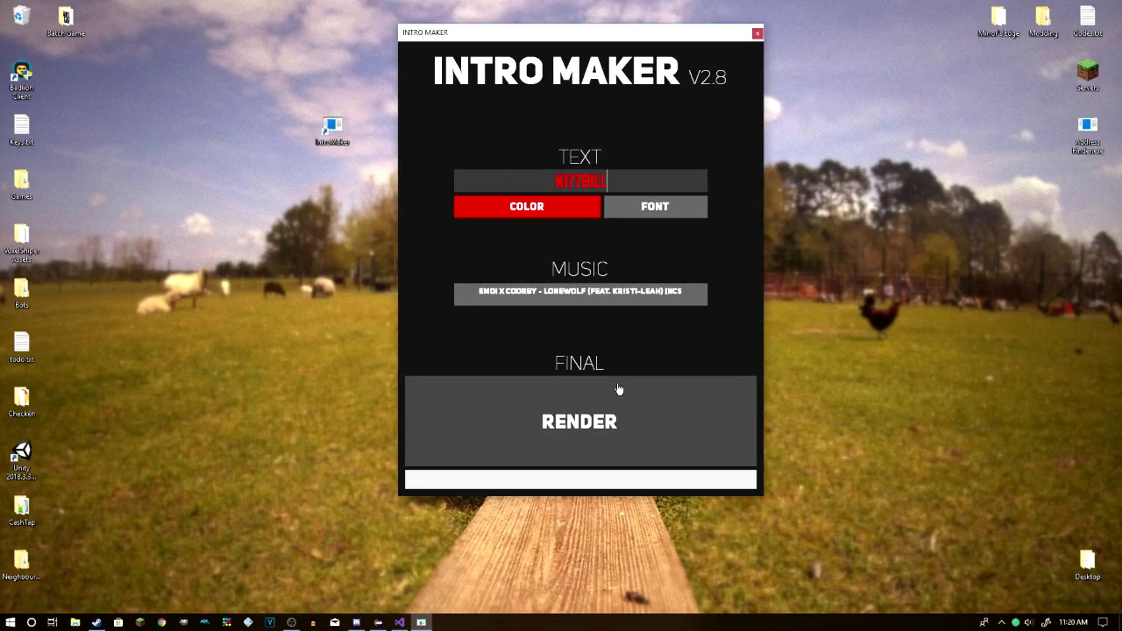
# Start the render and acknowledge the 'Began the render.' message.
pyautogui.click(567, 429)
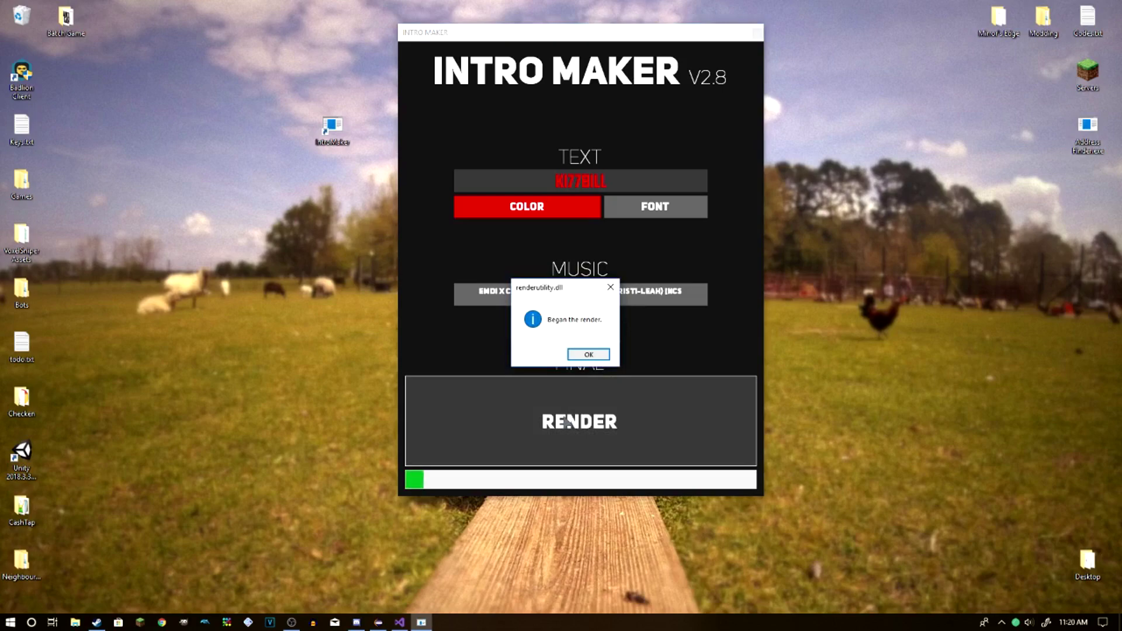
pyautogui.click(588, 354)
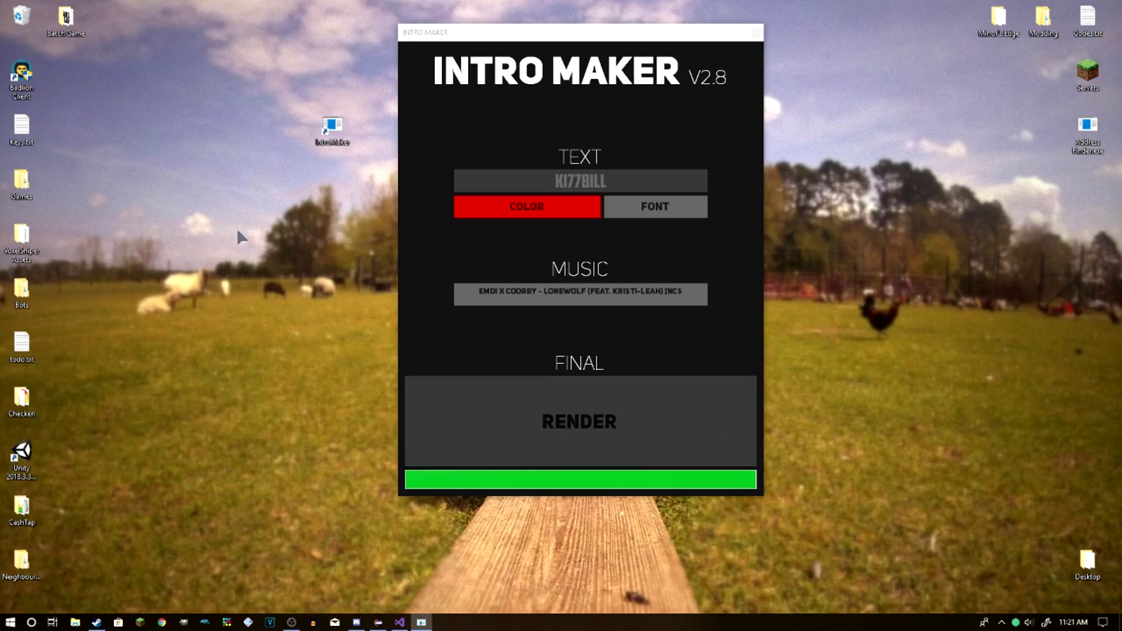
# In the Documents folder, sort files by name and open Ki77BiLL.mp4.
pyautogui.click(75, 623)
pyautogui.click(205, 176)
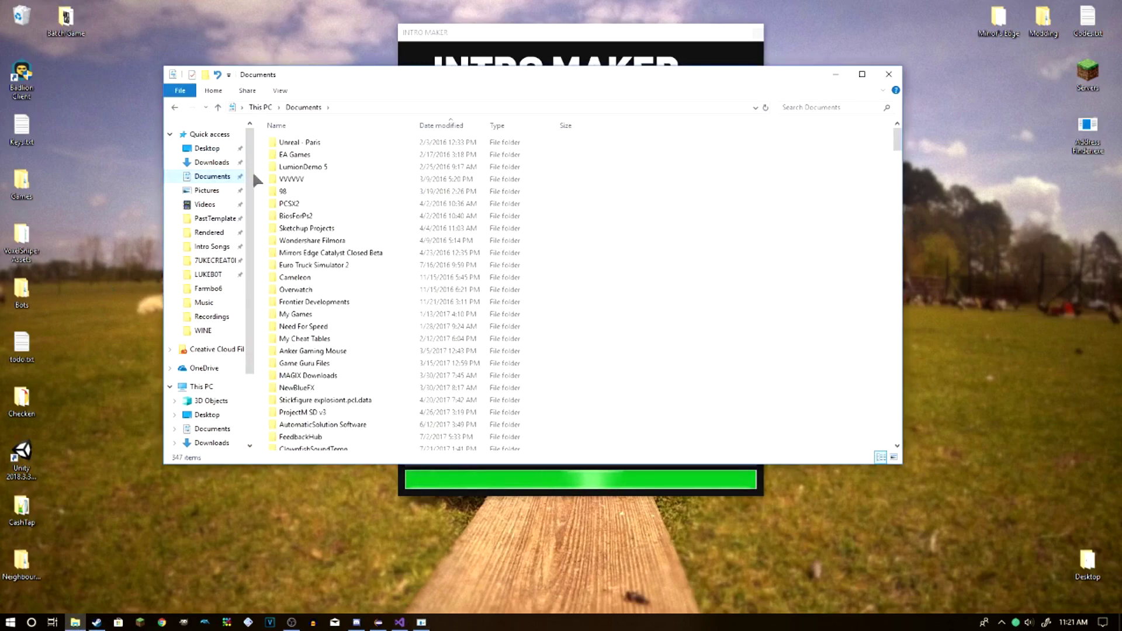
pyautogui.scroll(-15, 383, 281)
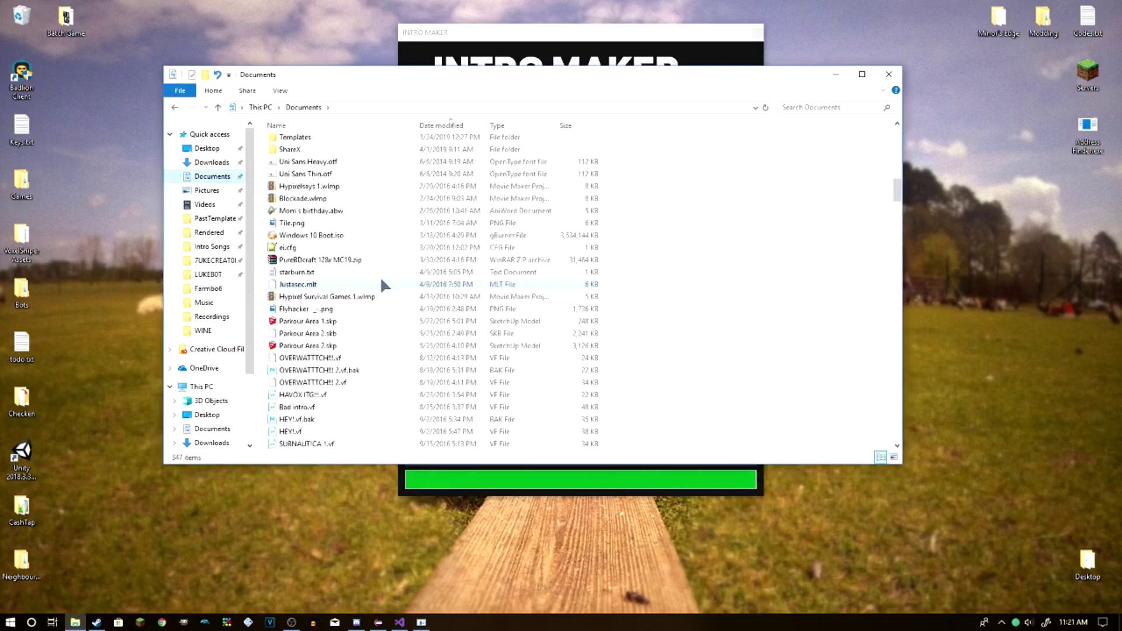
pyautogui.scroll(-5, 380, 280)
pyautogui.click(321, 314)
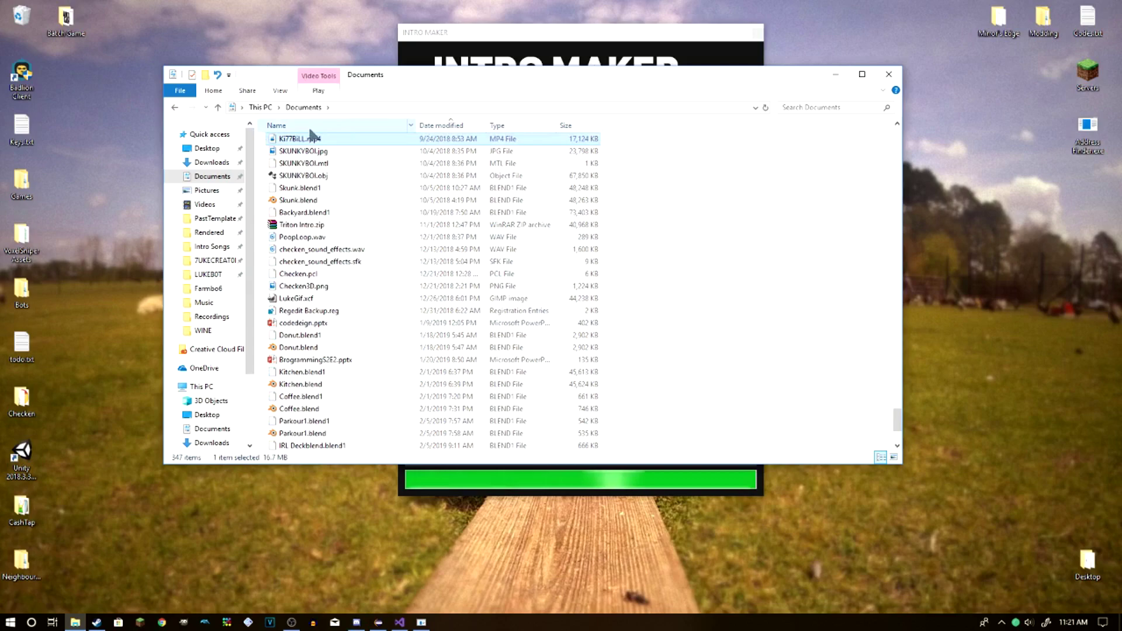
pyautogui.click(333, 125)
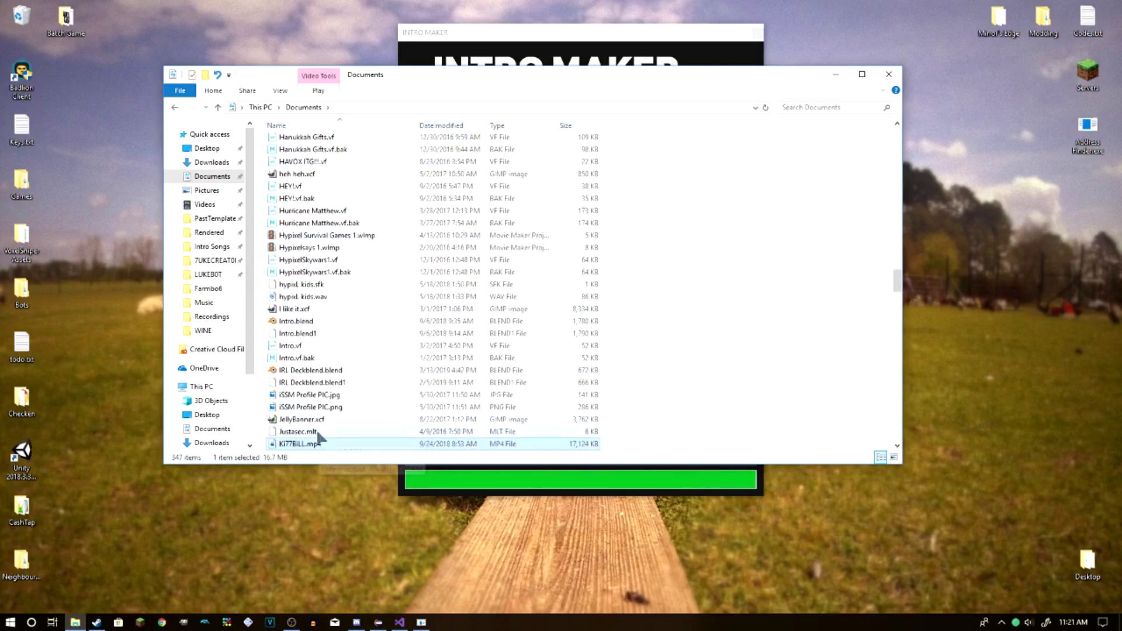
pyautogui.click(307, 125)
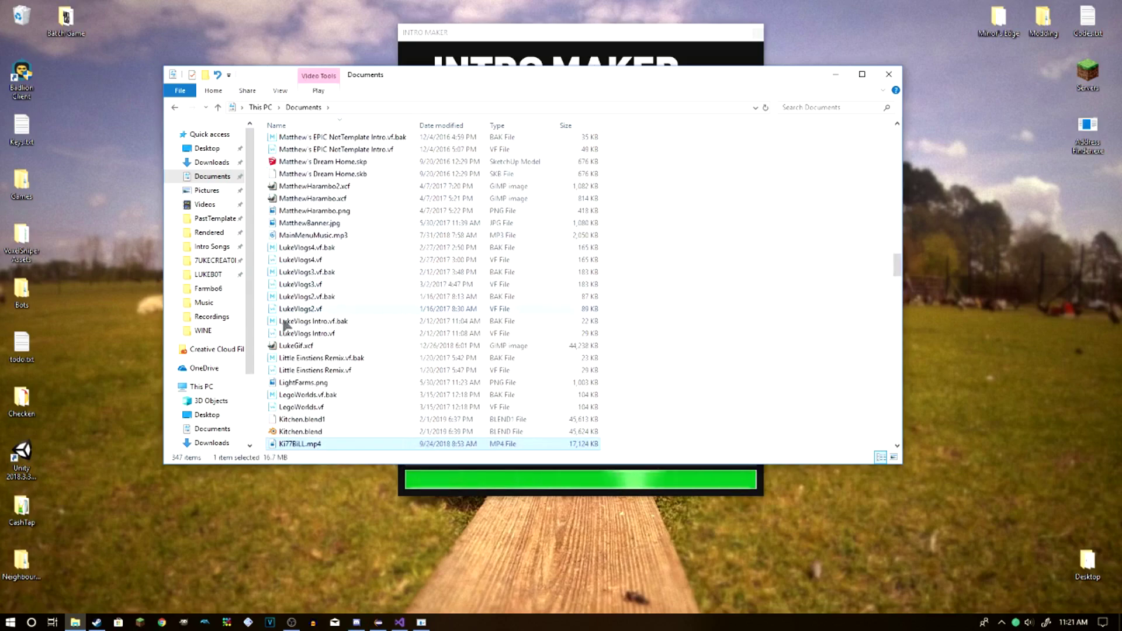
pyautogui.scroll(-4, 288, 321)
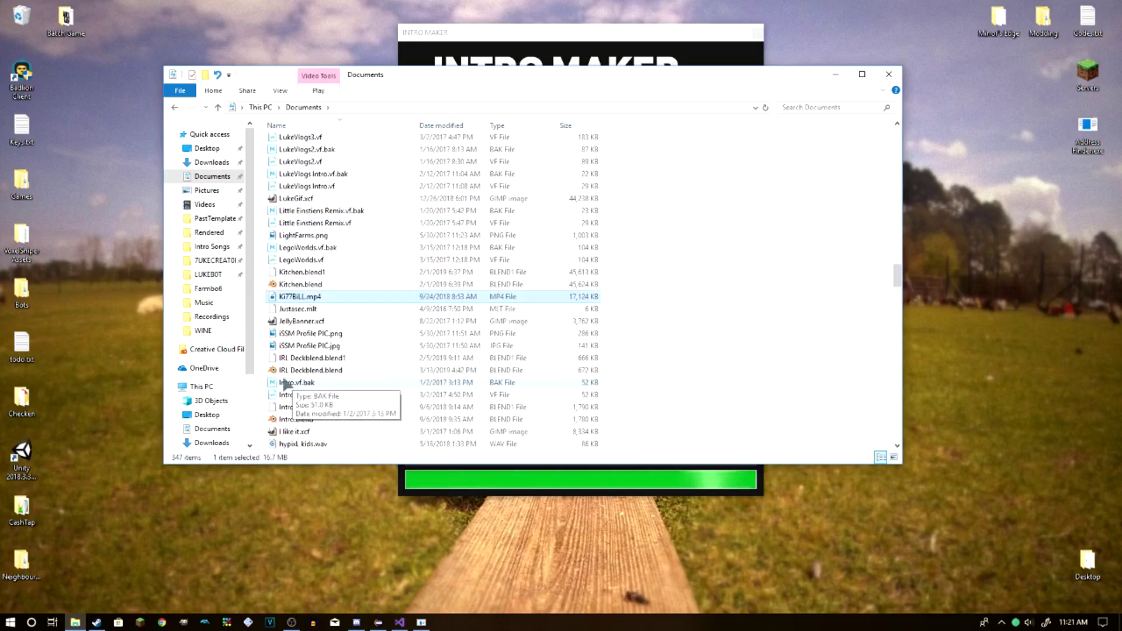
pyautogui.doubleClick(300, 301)
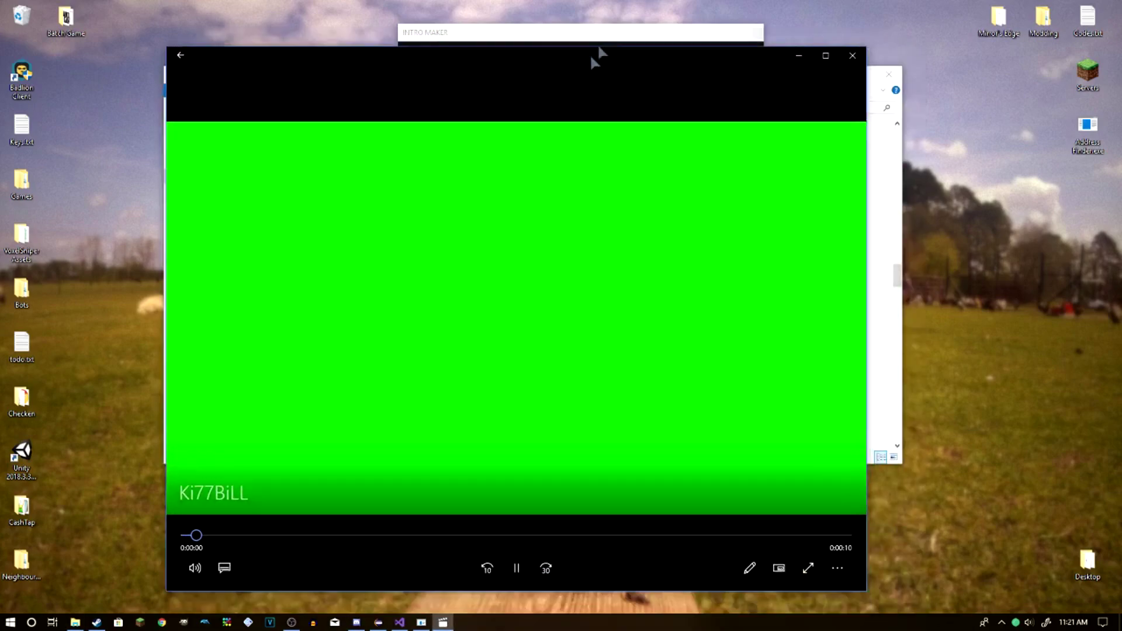
# Watch Ki77BiLL.mp4 in Movies & TV, pause it, then close the player.
pyautogui.moveTo(594, 59); pyautogui.dragTo(620, 42)
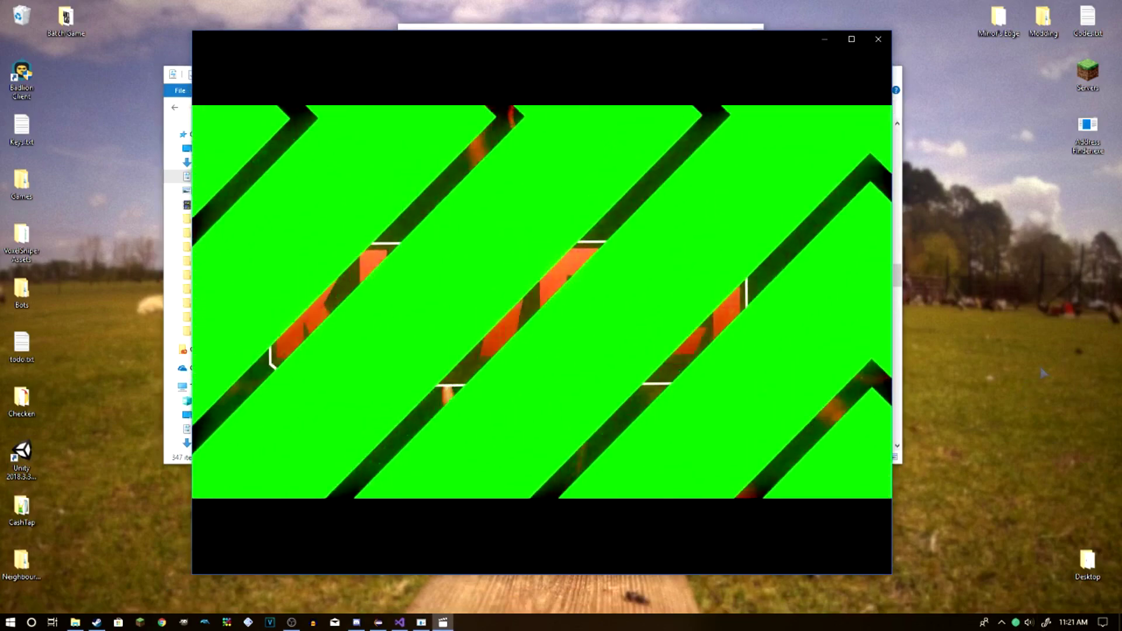
pyautogui.moveTo(808, 356)
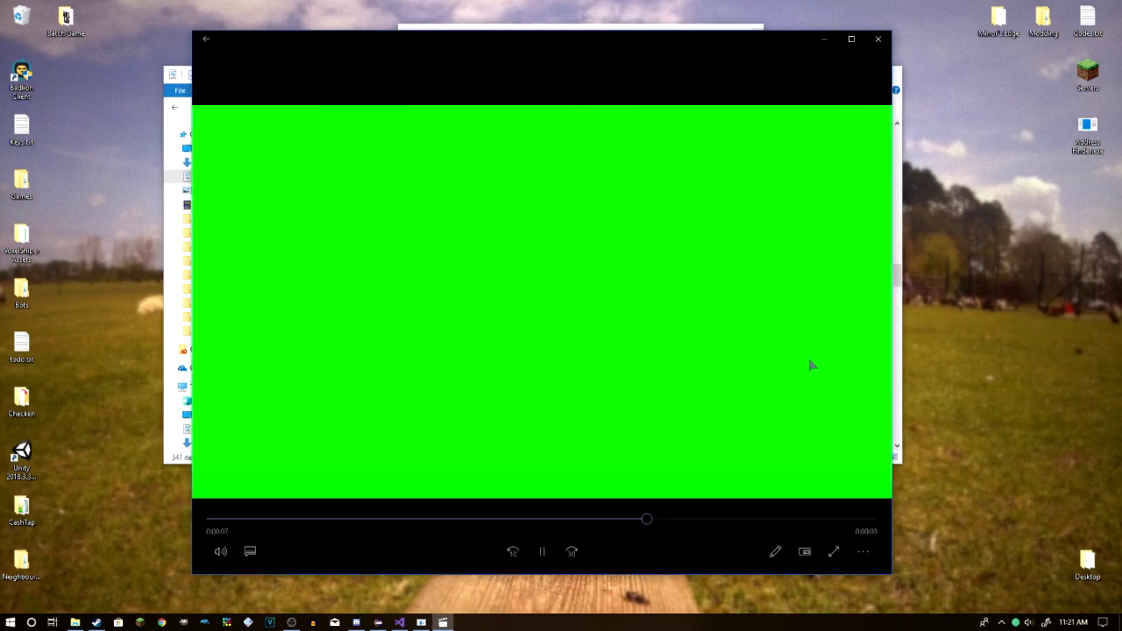
pyautogui.click(552, 550)
pyautogui.moveTo(683, 56); pyautogui.dragTo(715, 118)
pyautogui.click(854, 54)
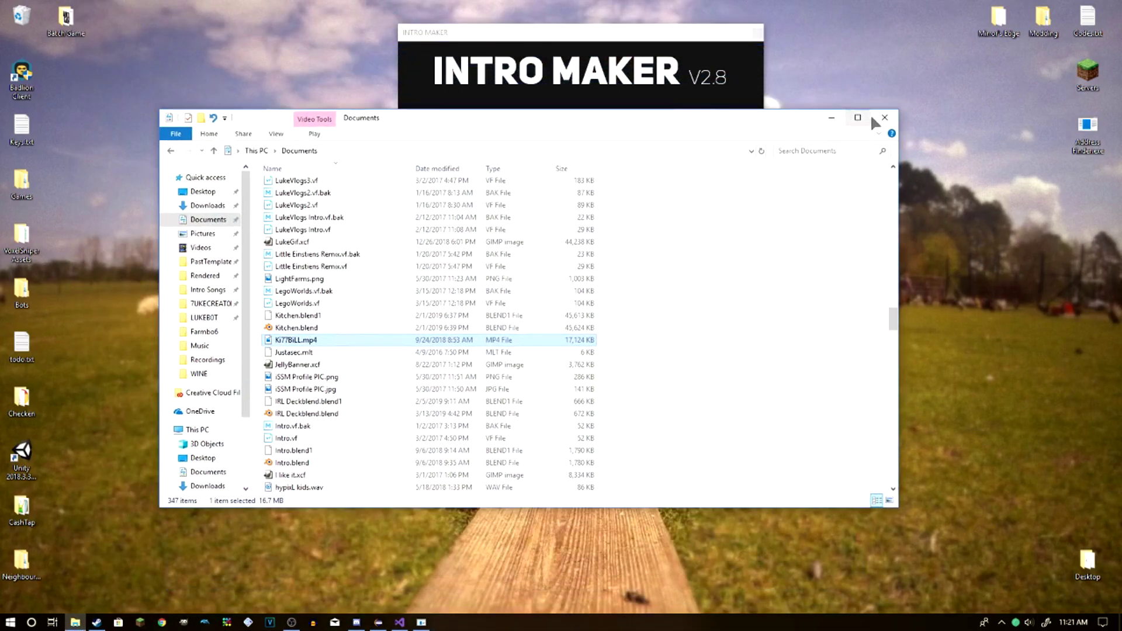
# Close the File Explorer Documents window to return to Intro Maker.
pyautogui.click(883, 118)
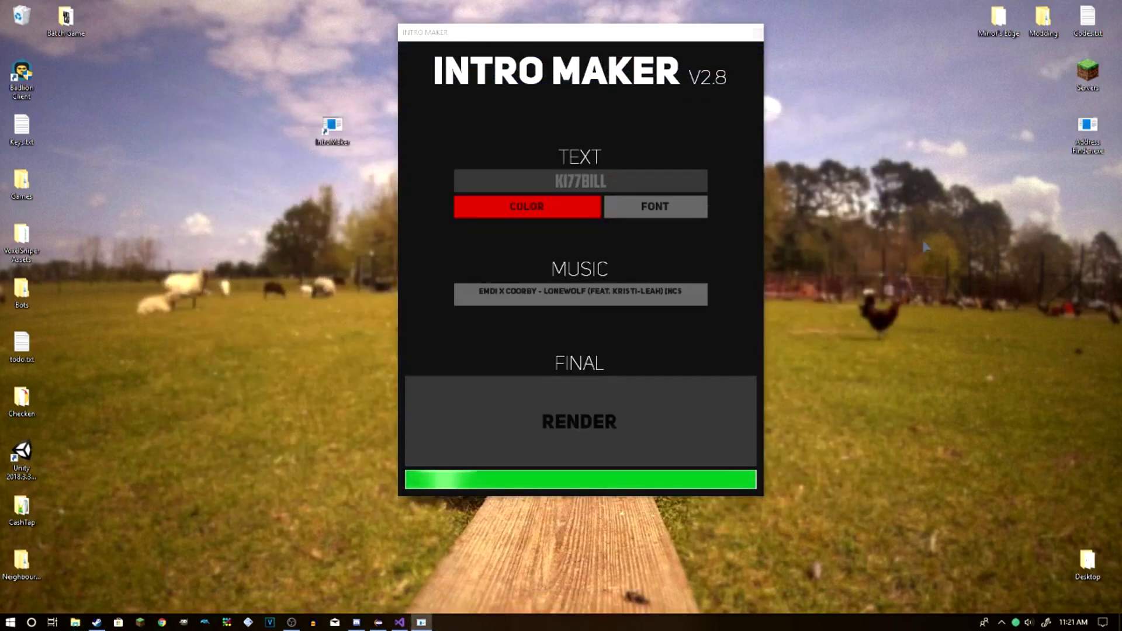